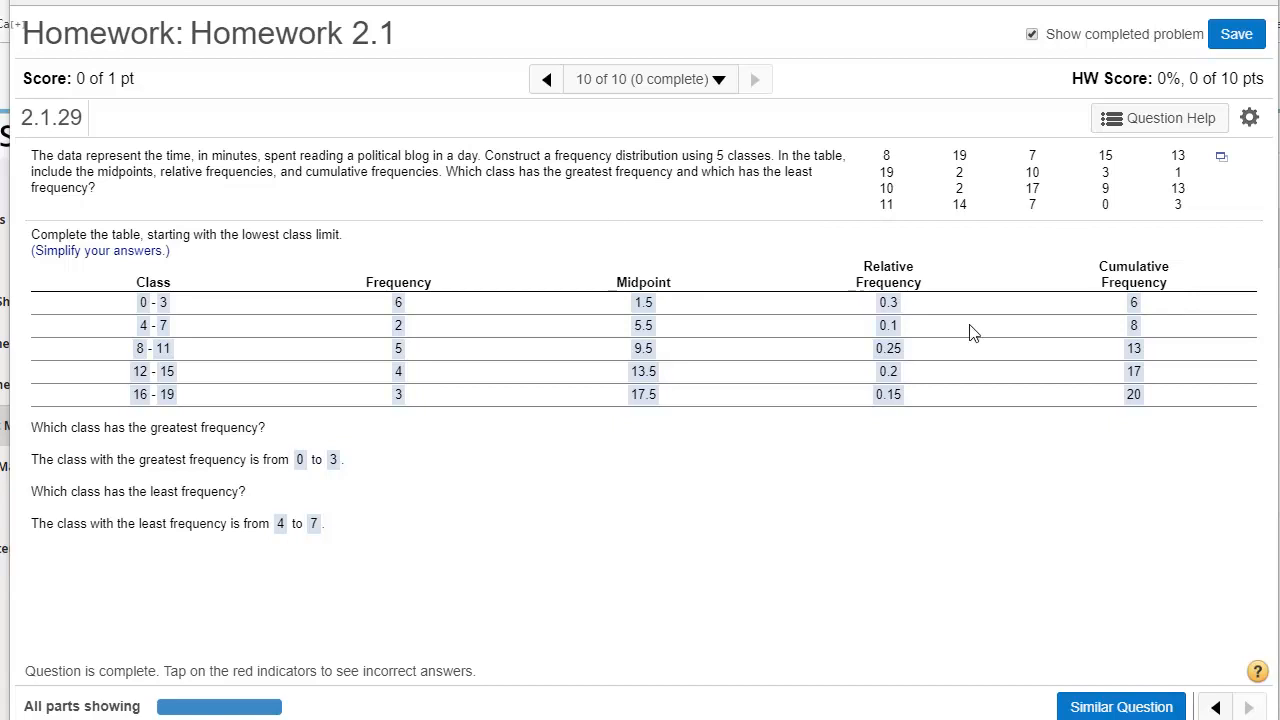
- Open the reading-time data from question 2.1.29 in StatCrunch
click(1220, 158)
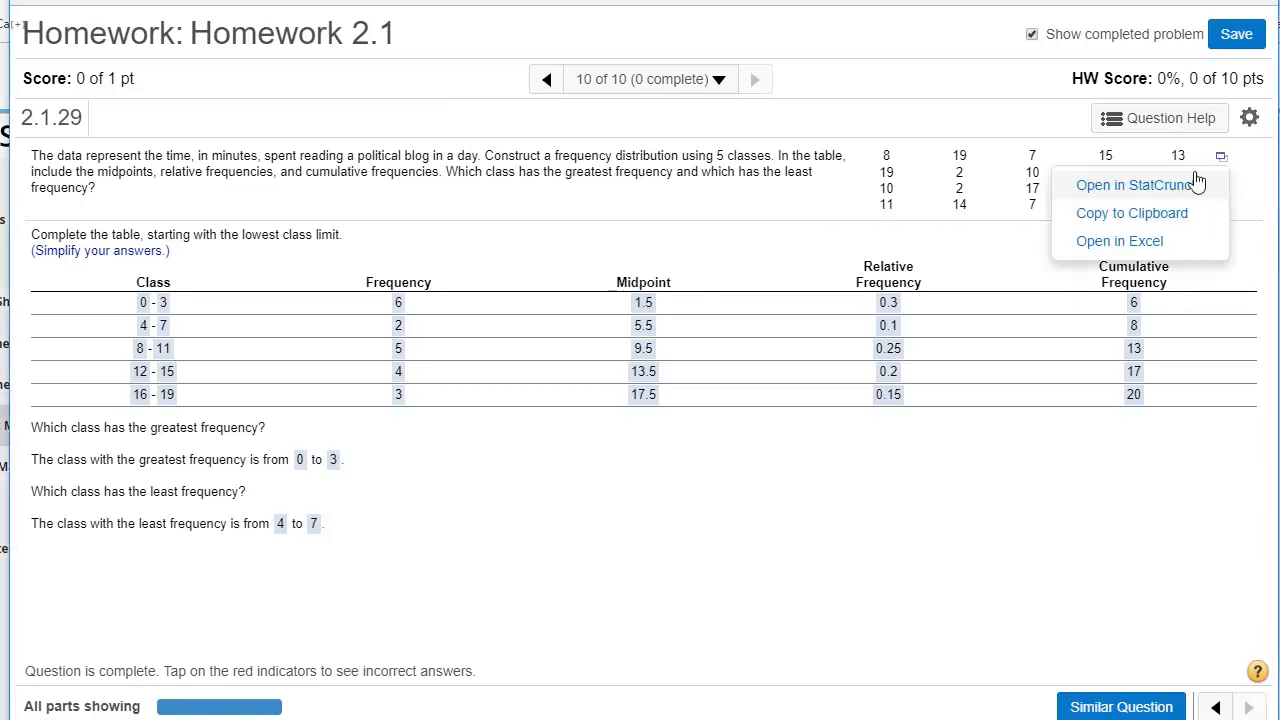
click(1157, 187)
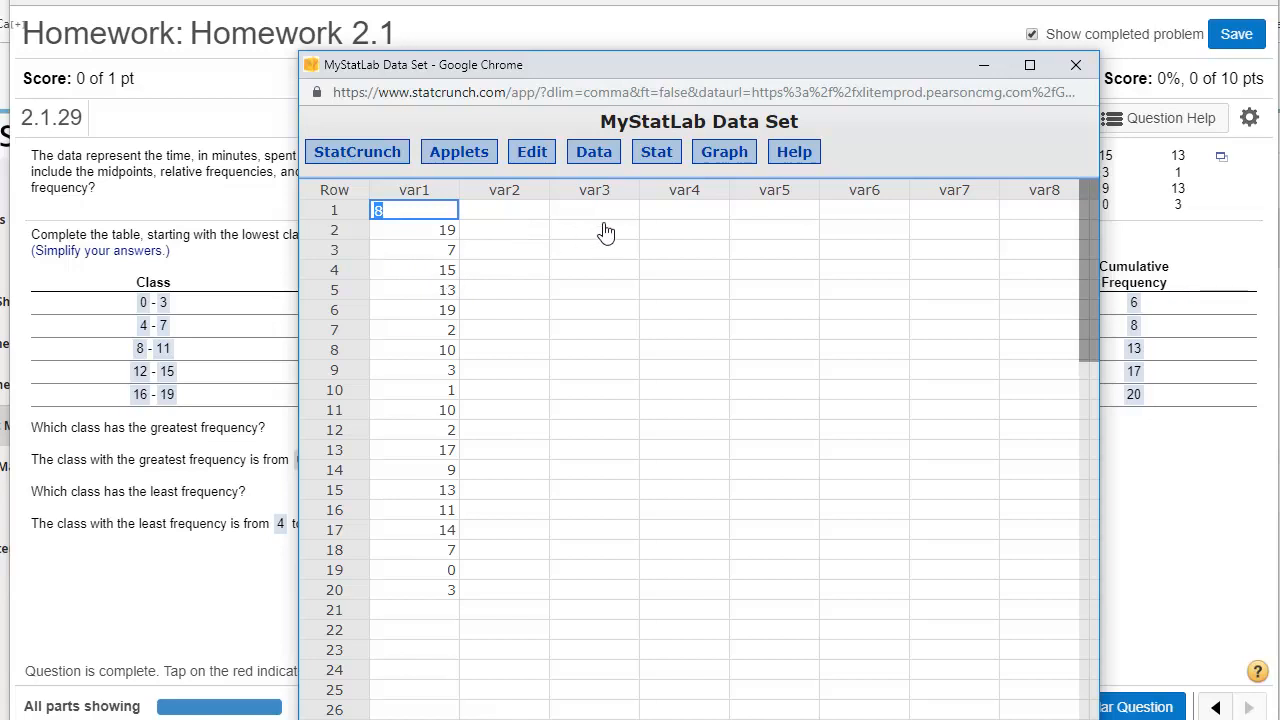
- Sort the var1 column in ascending order, replacing the current column, and dismiss the sort report
click(600, 158)
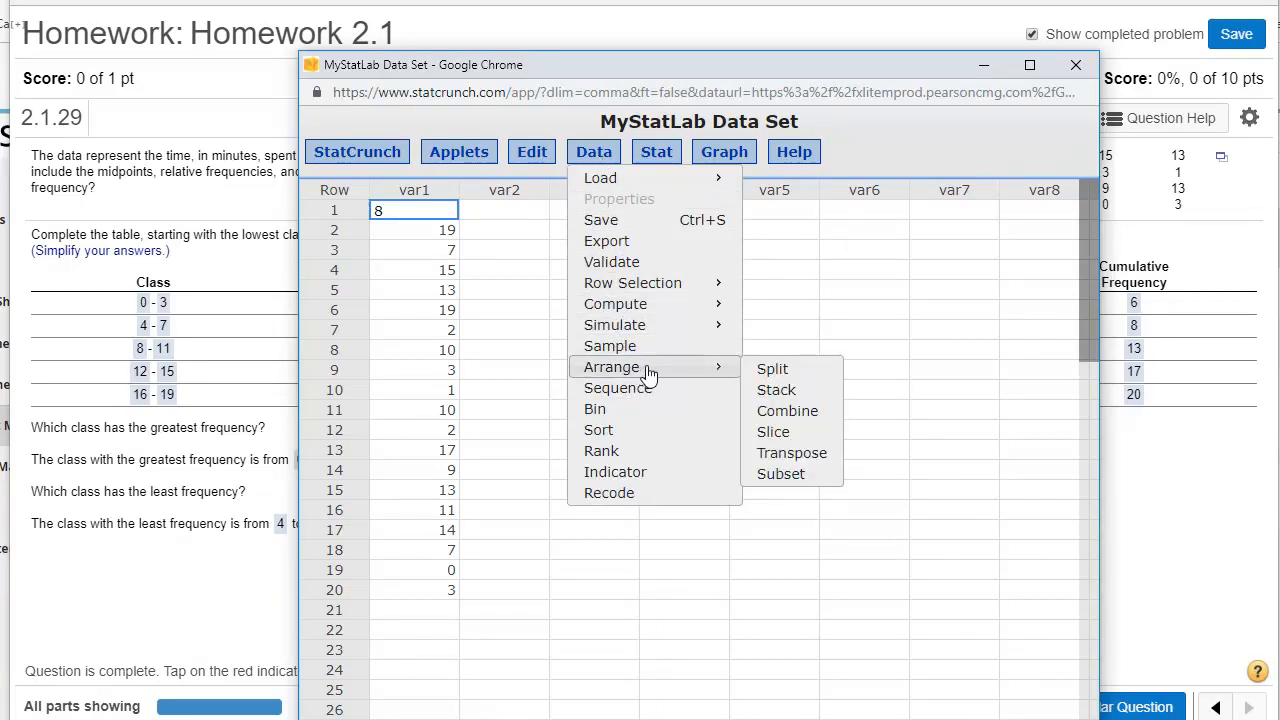
click(633, 432)
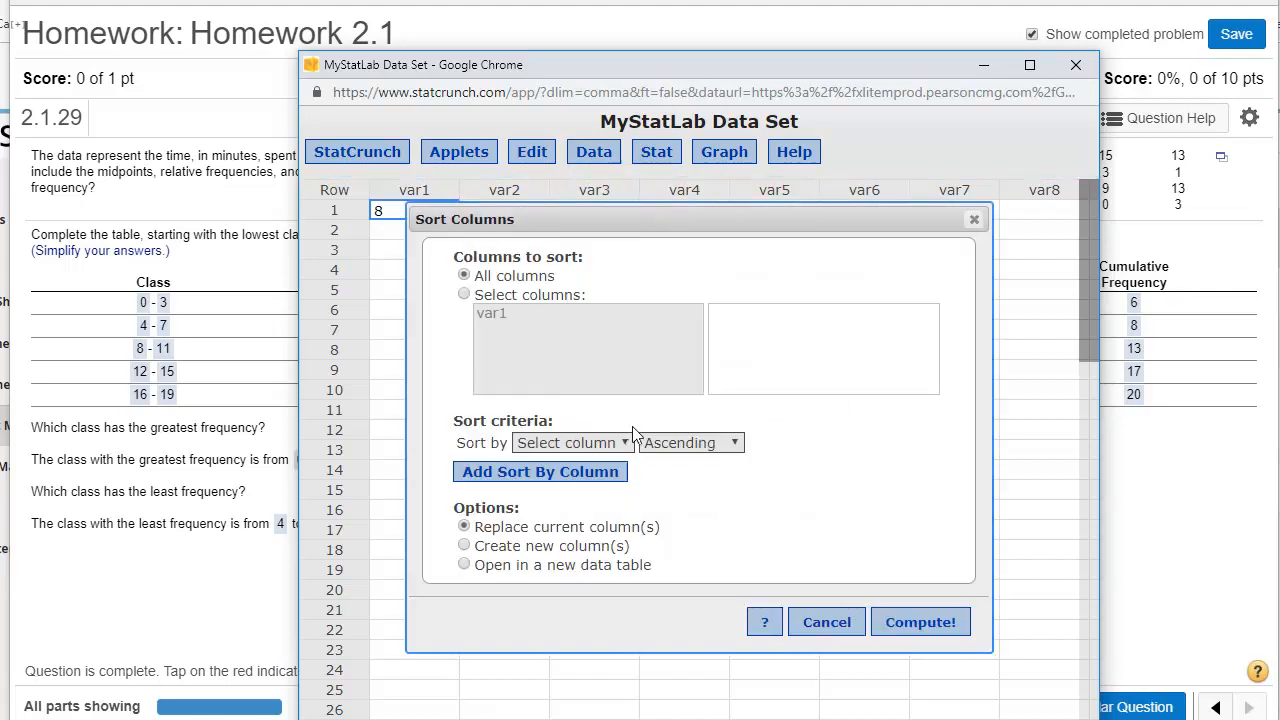
click(468, 295)
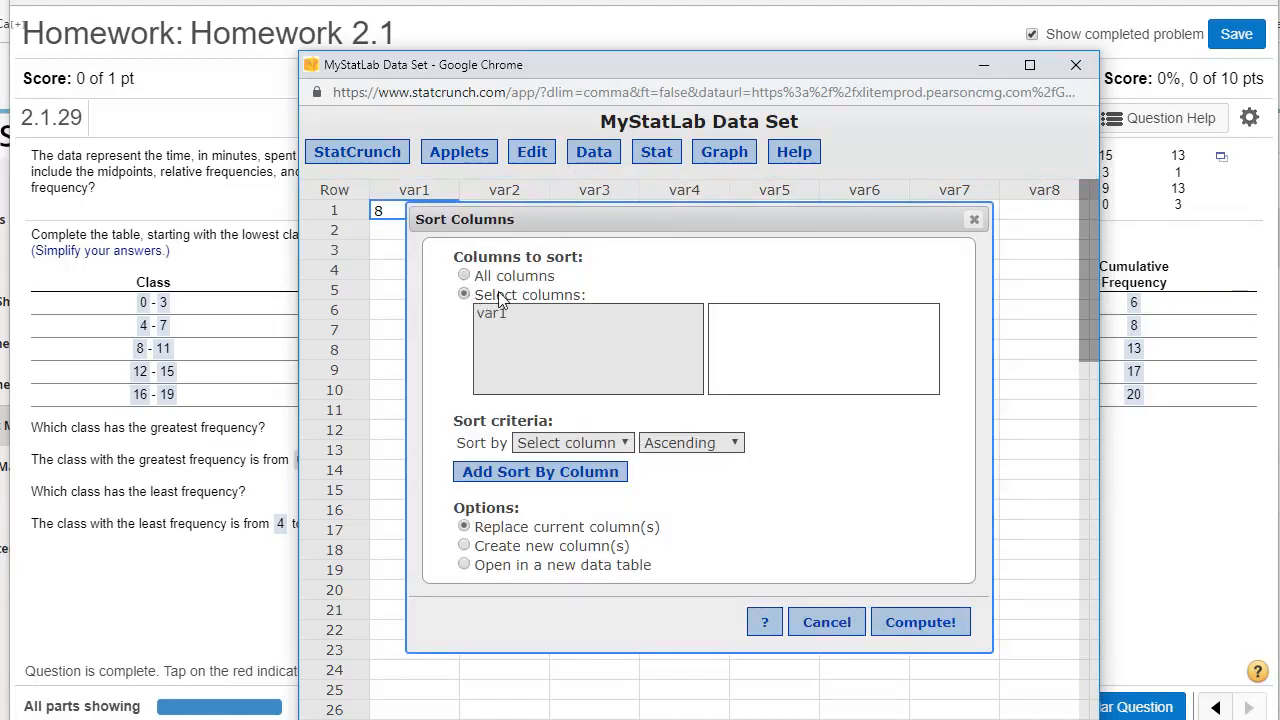
drag(512, 220, 617, 205)
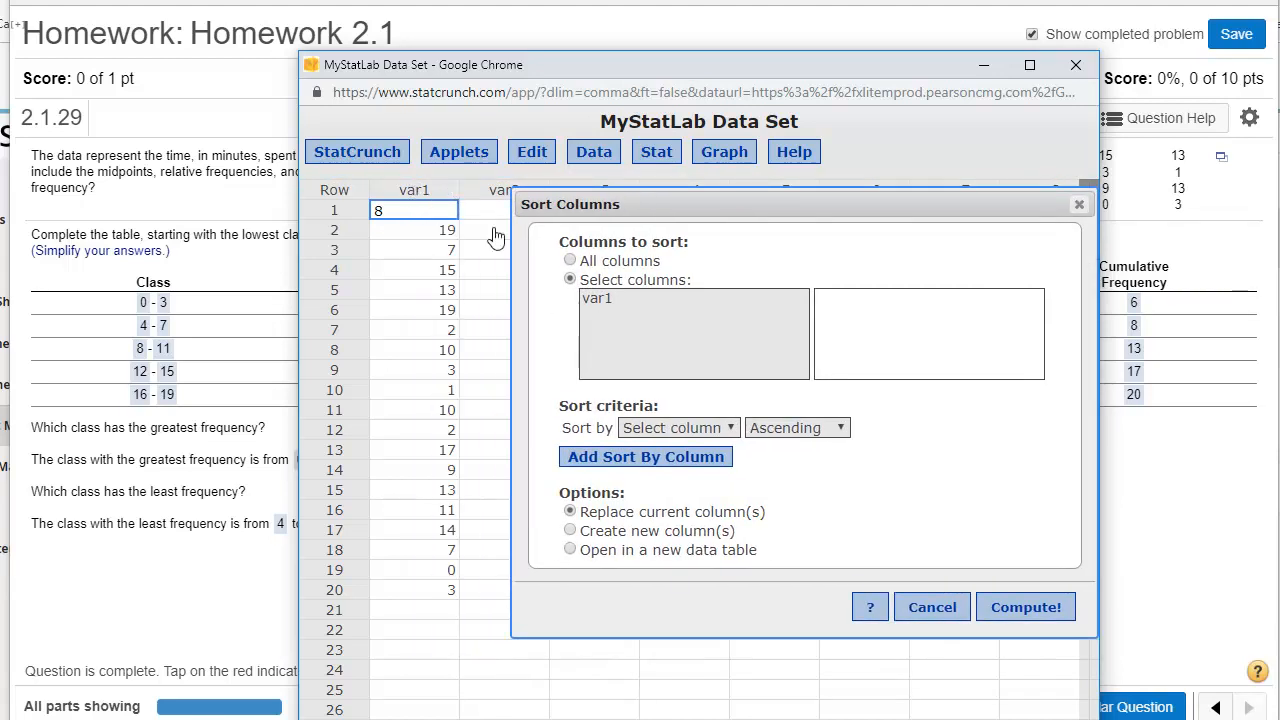
click(612, 300)
click(694, 428)
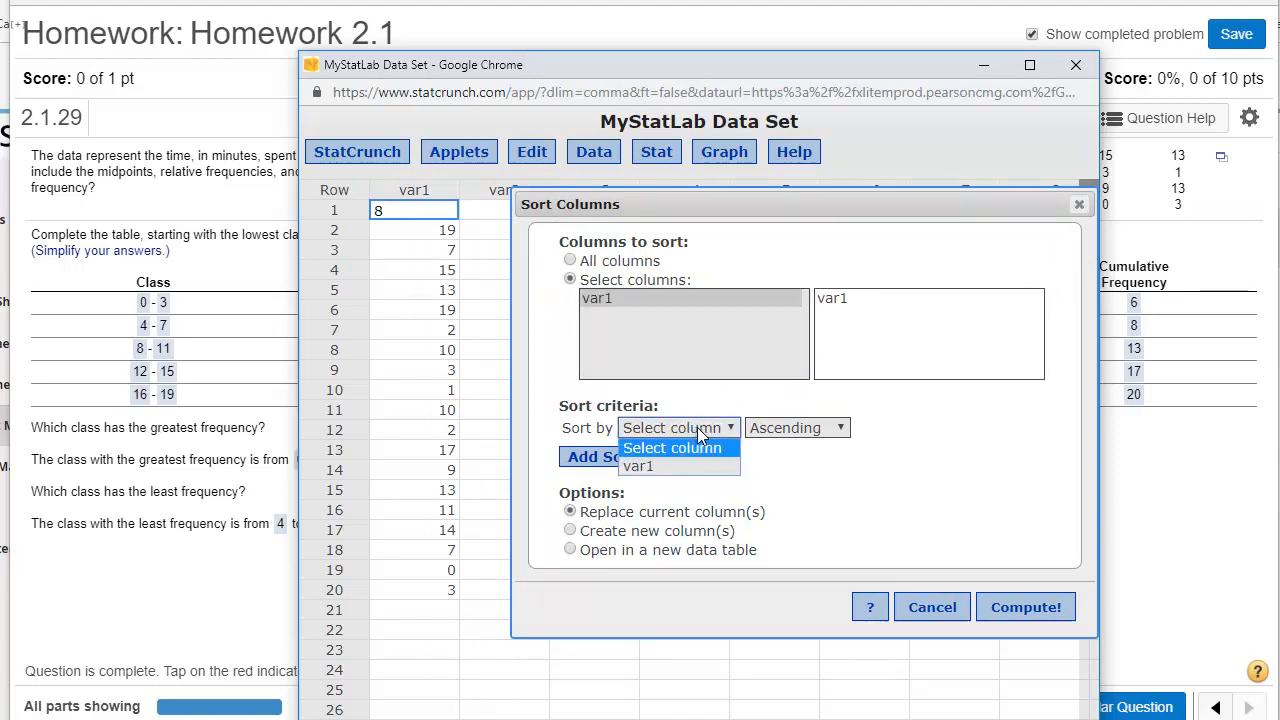
click(668, 466)
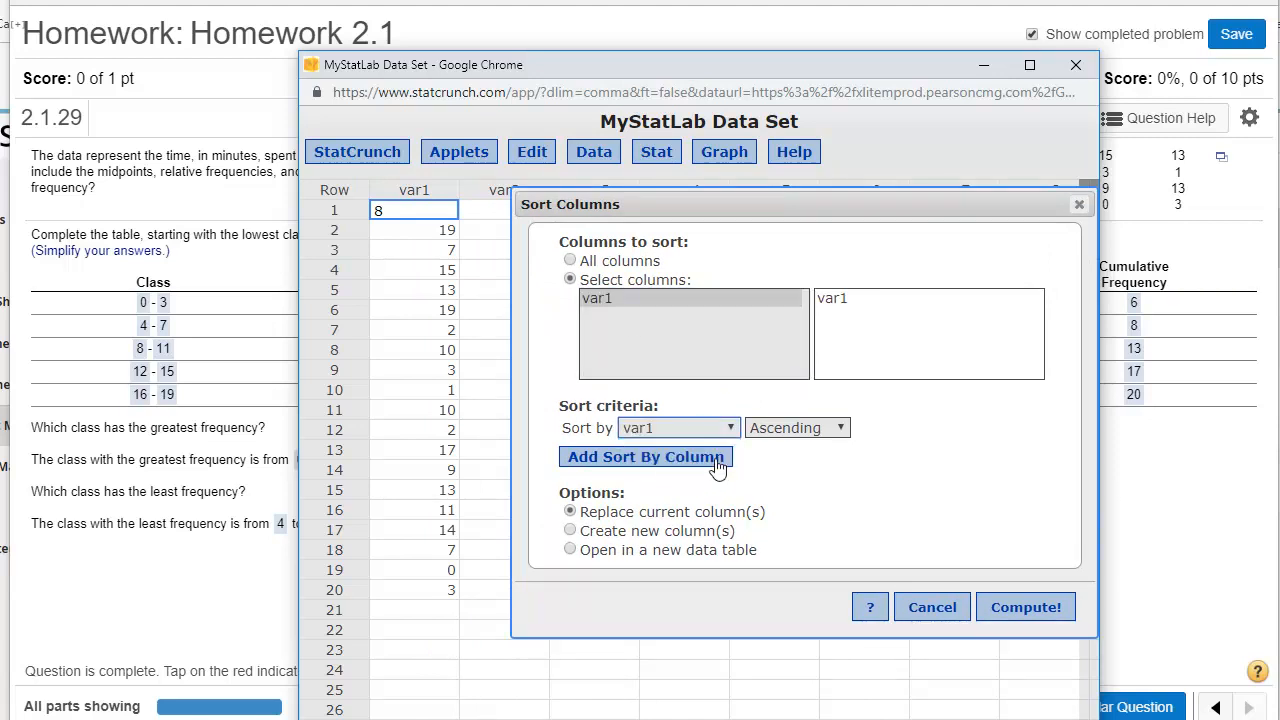
click(829, 432)
click(821, 445)
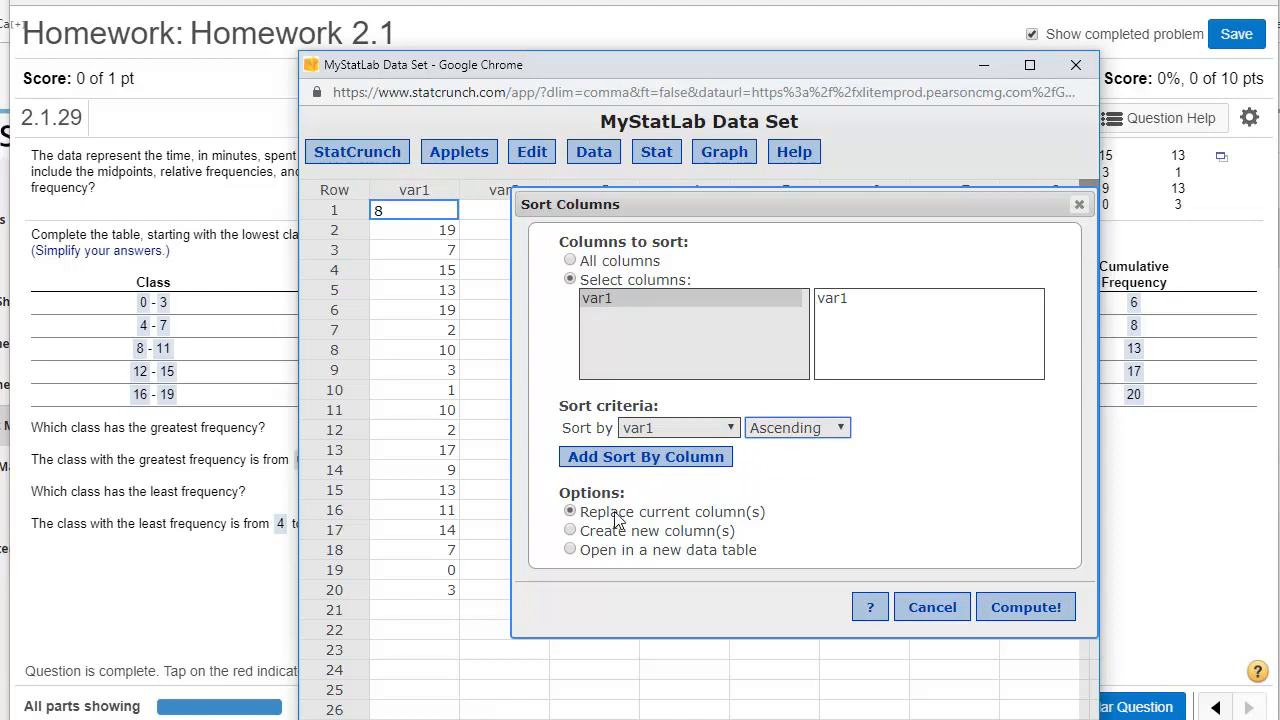
click(1020, 614)
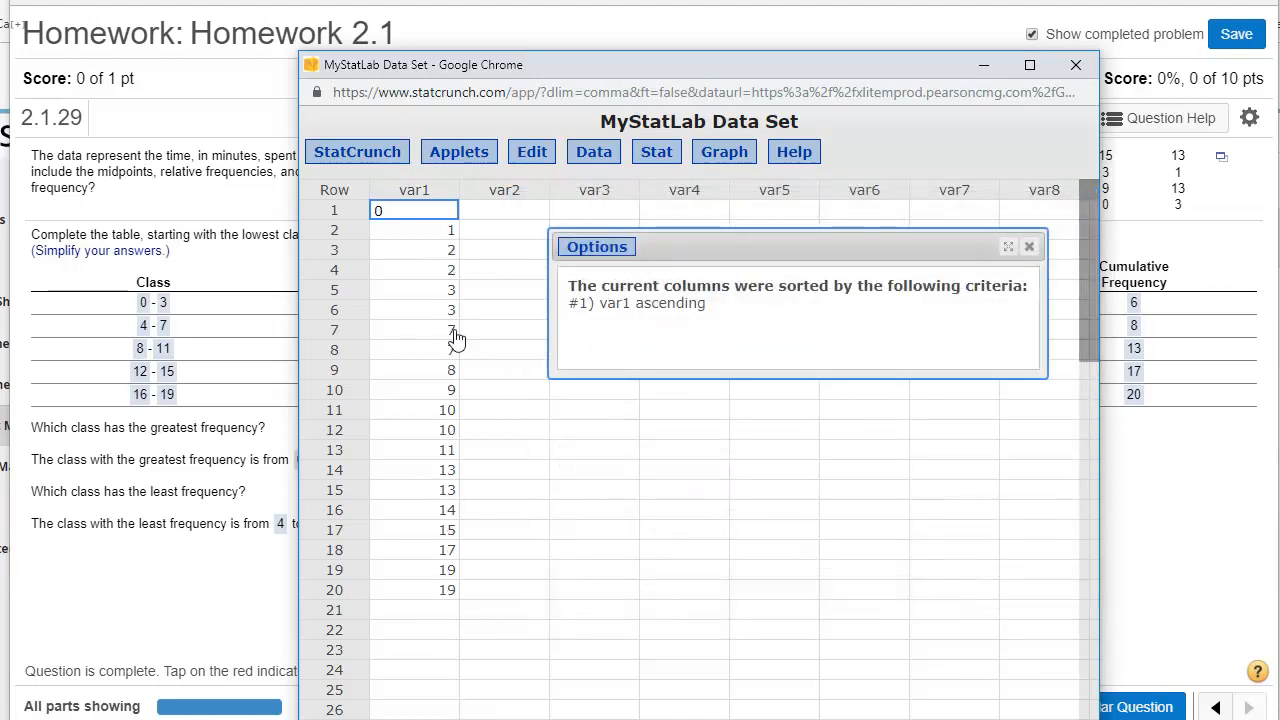
click(1029, 246)
- Bin the var1 column into fixed-width bins starting at 0 with a binwidth of 4, including the left endpoint
click(593, 152)
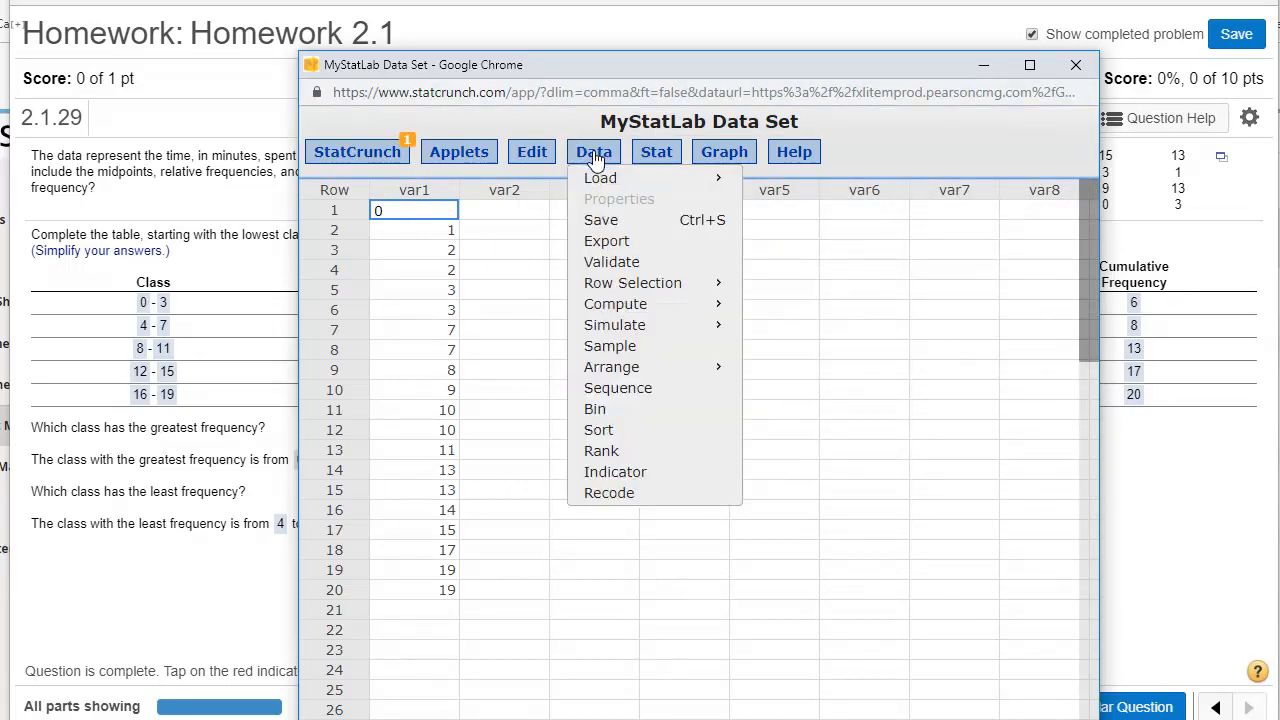
click(620, 412)
drag(655, 217, 751, 199)
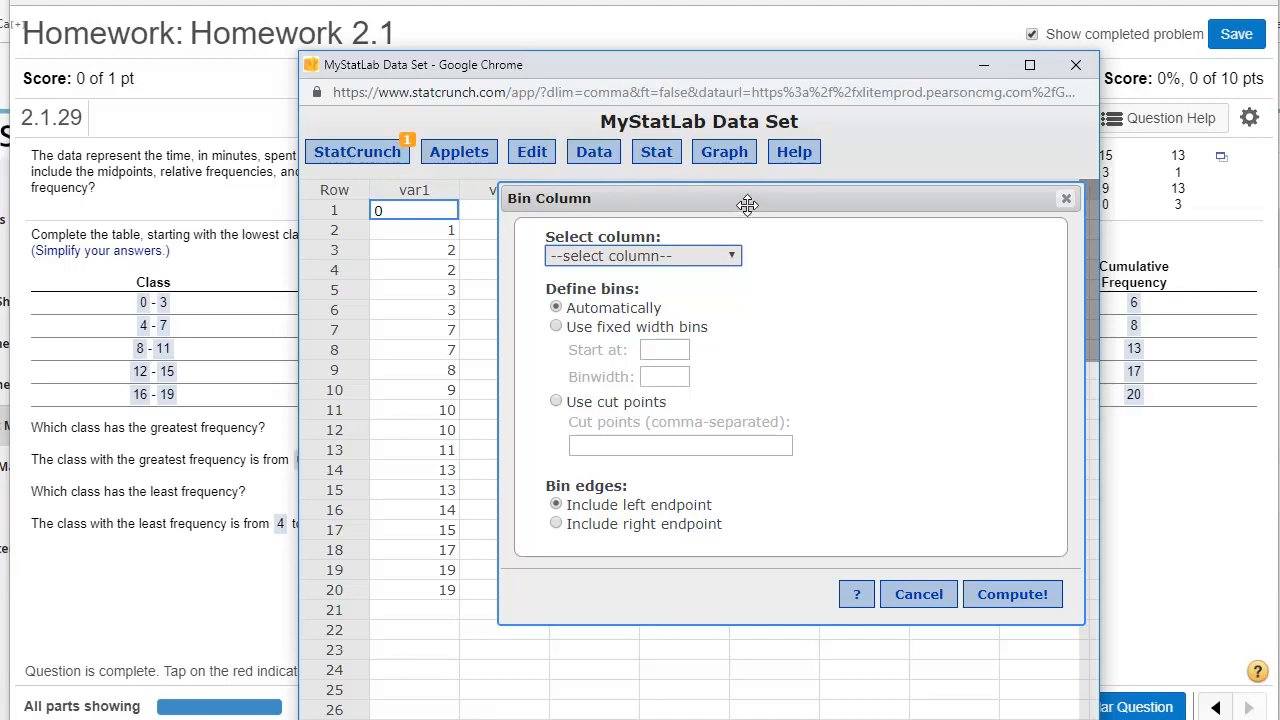
click(735, 256)
click(596, 291)
click(557, 327)
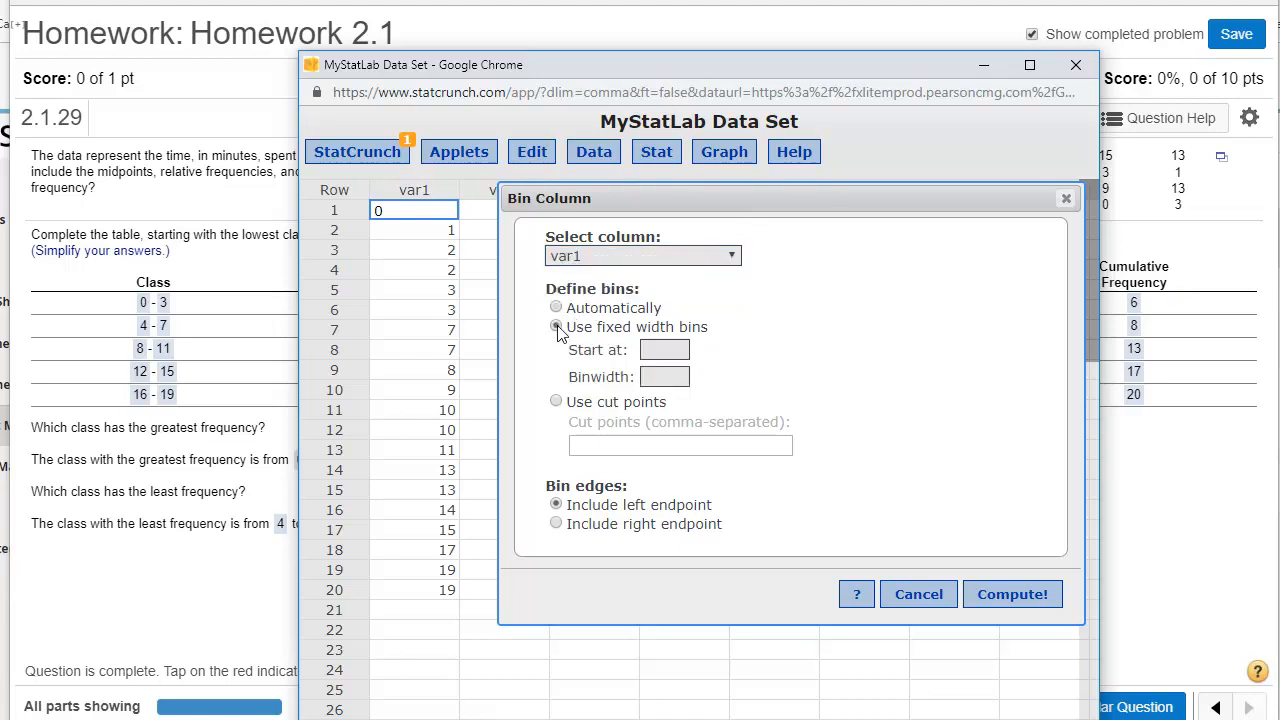
click(668, 350)
text(0)
click(671, 376)
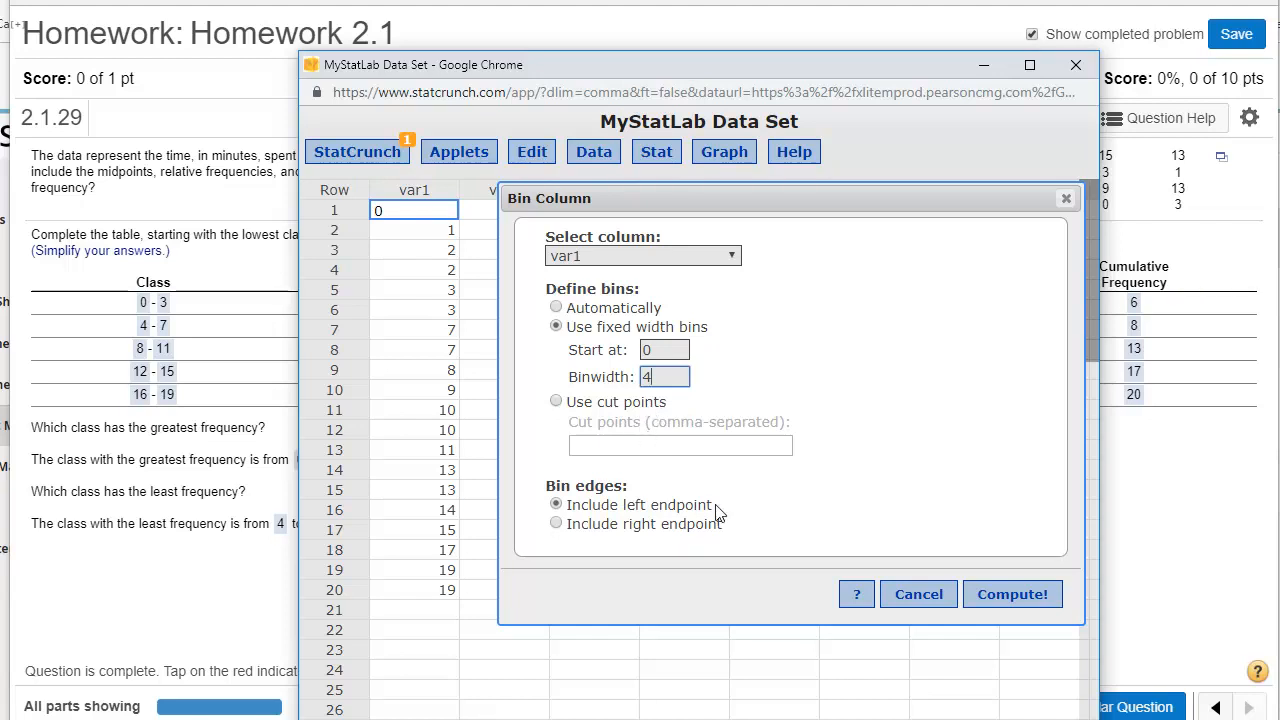
click(990, 594)
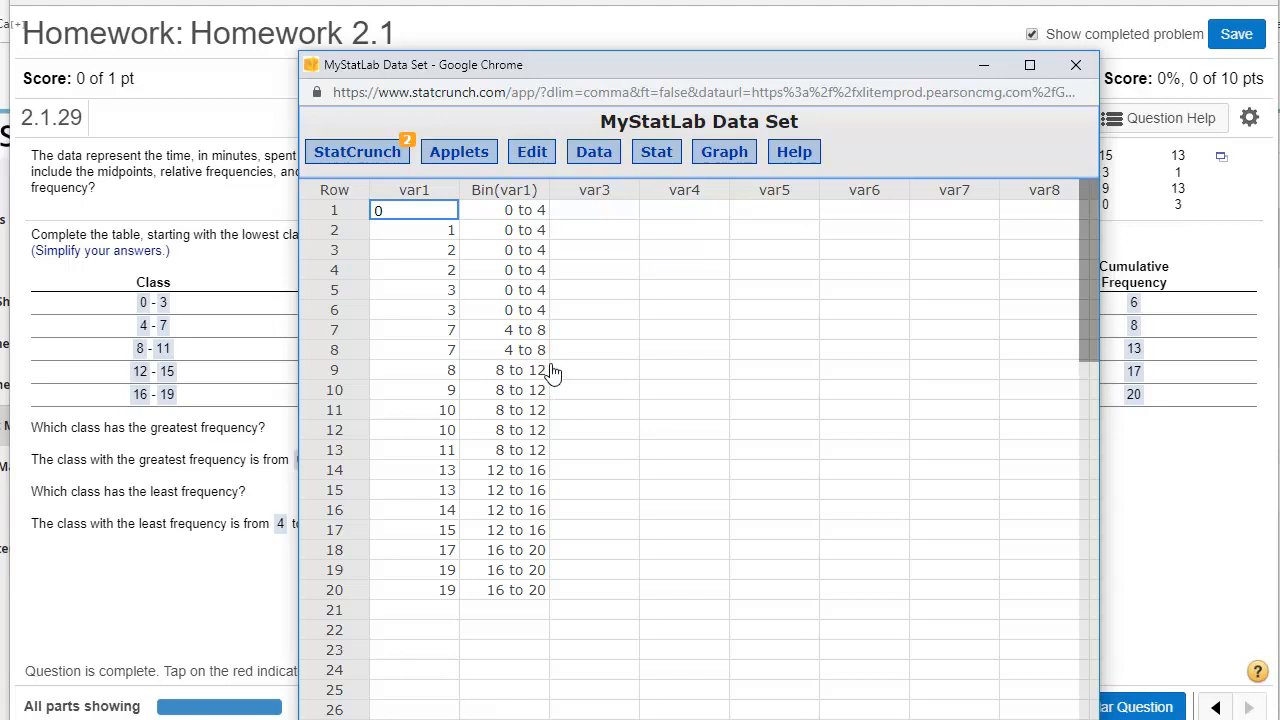
- Examine the sorted var1 values and their bins alongside the homework's frequency distribution table, checking the 0-3 and 4-7 classes value by value
drag(644, 66, 812, 12)
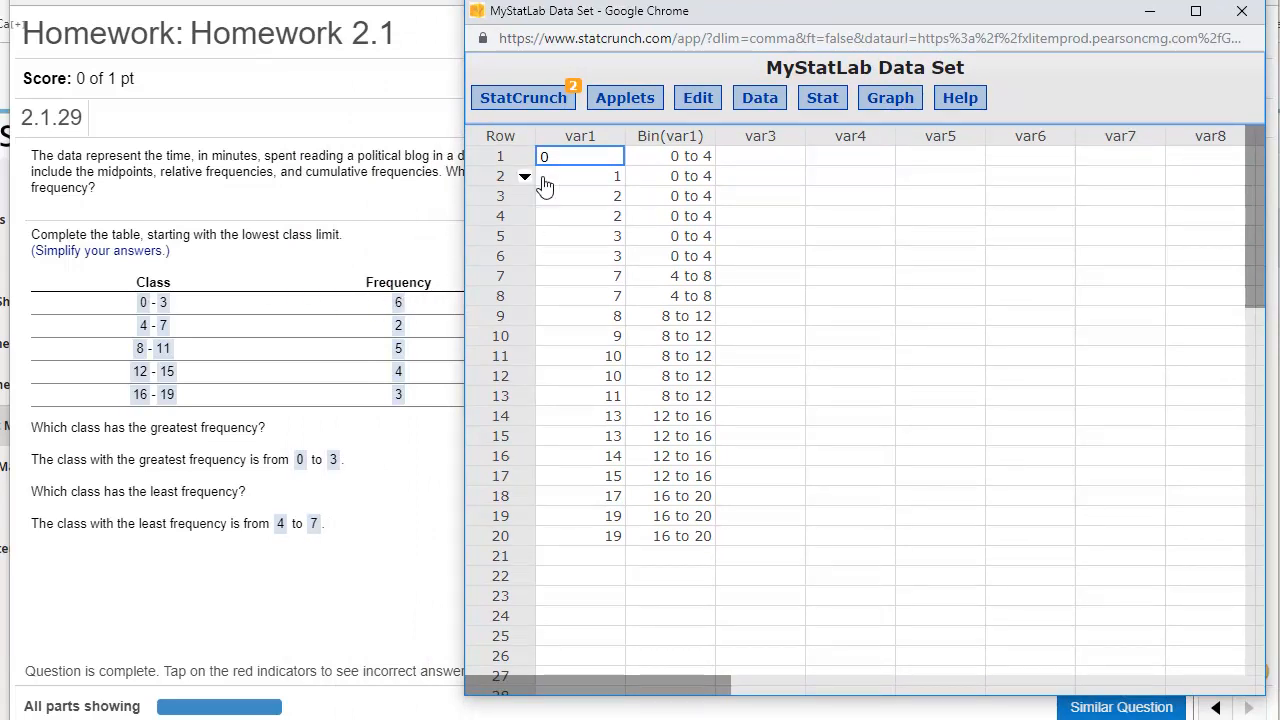
click(600, 176)
click(600, 197)
click(600, 216)
click(606, 240)
click(609, 257)
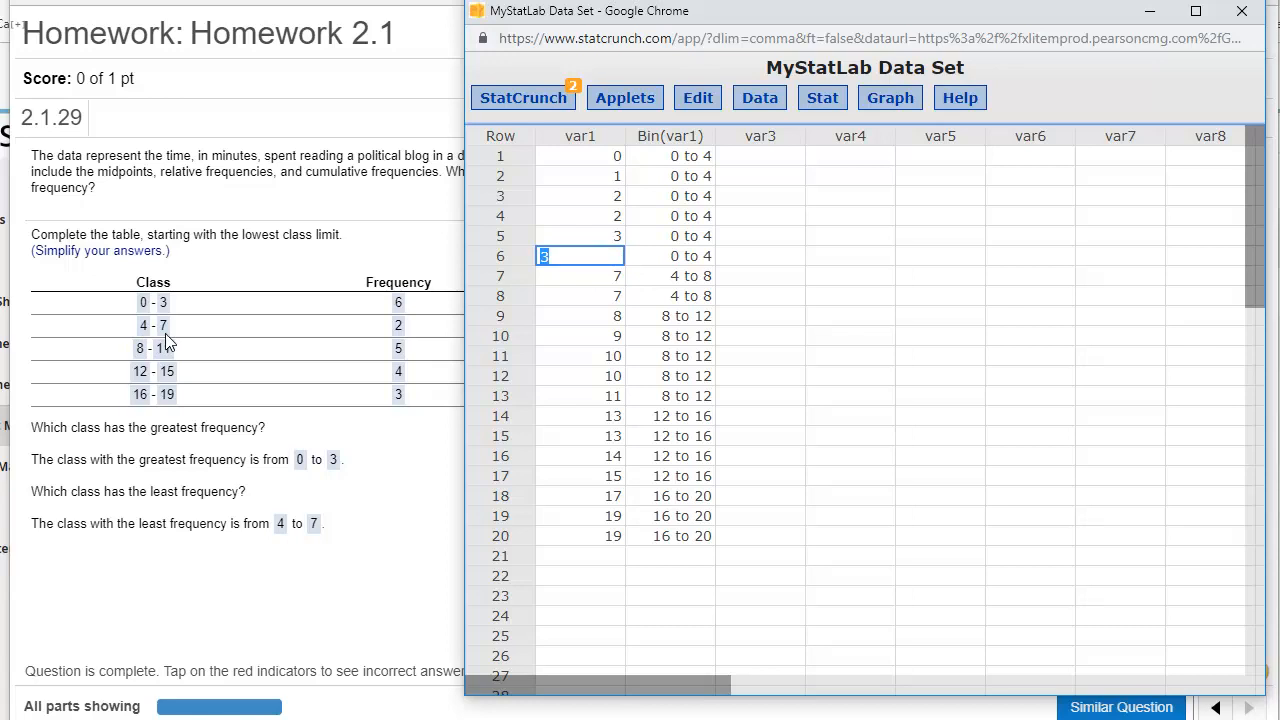
click(572, 279)
click(580, 296)
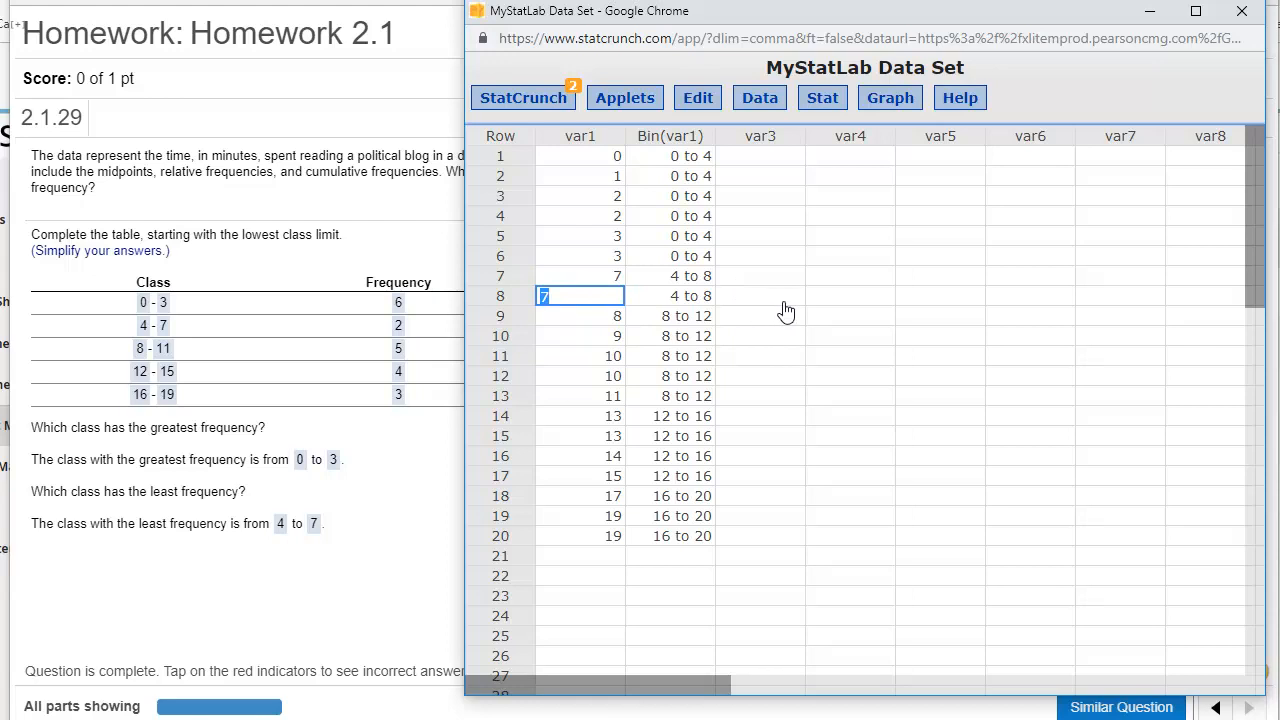
drag(846, 12, 647, 442)
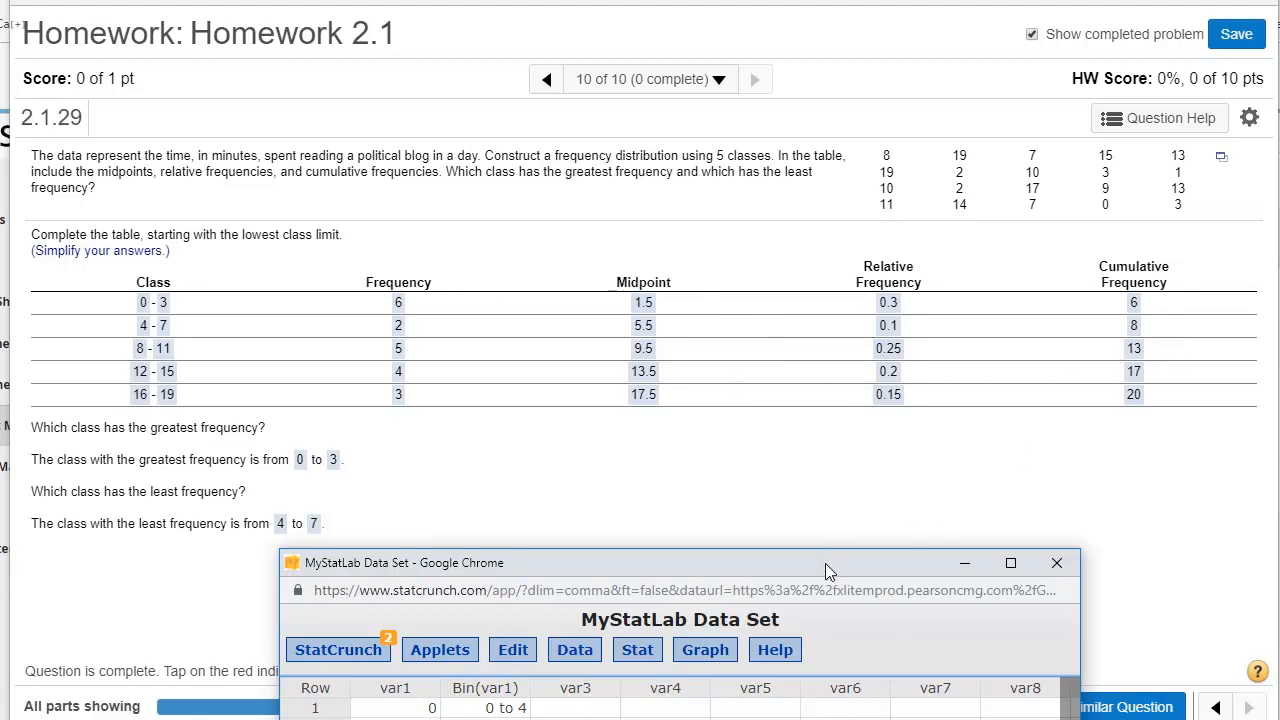
drag(825, 559, 964, 25)
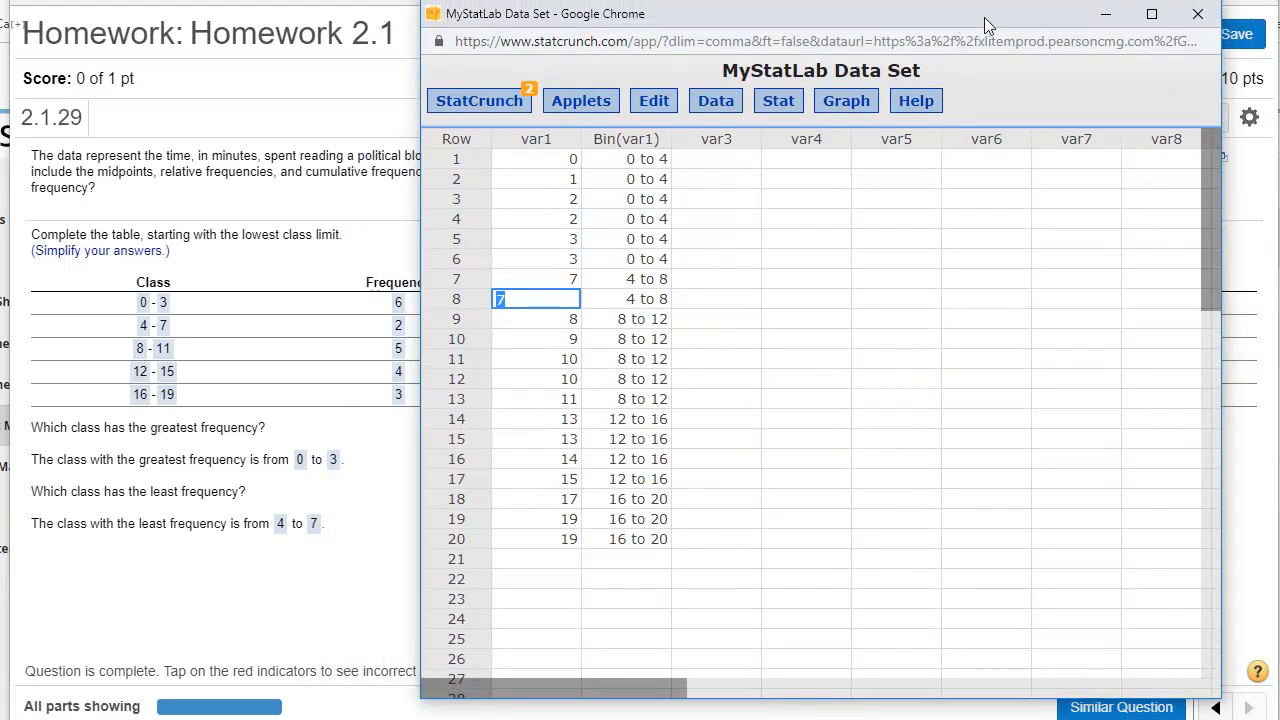